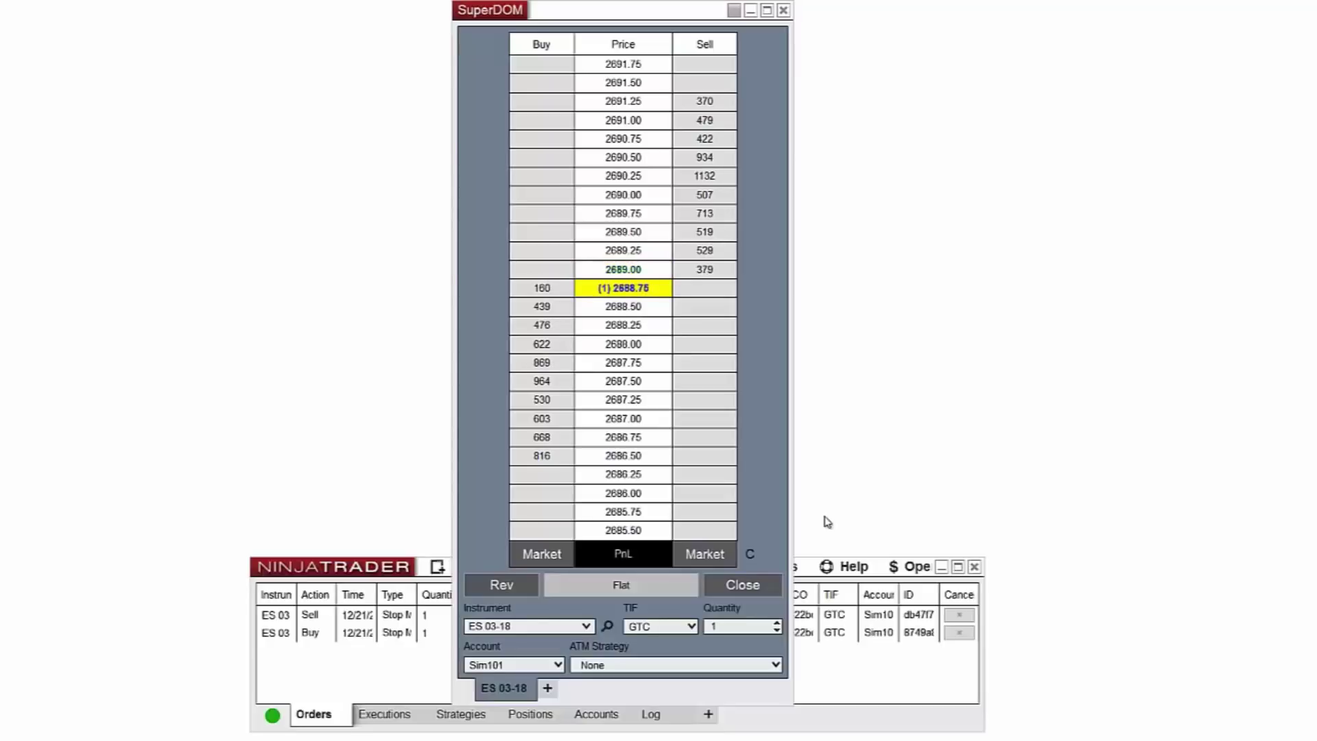
Select MyATMStrategy as the ATM strategy and enable OCO order linking in the SuperDOM
click(690, 664)
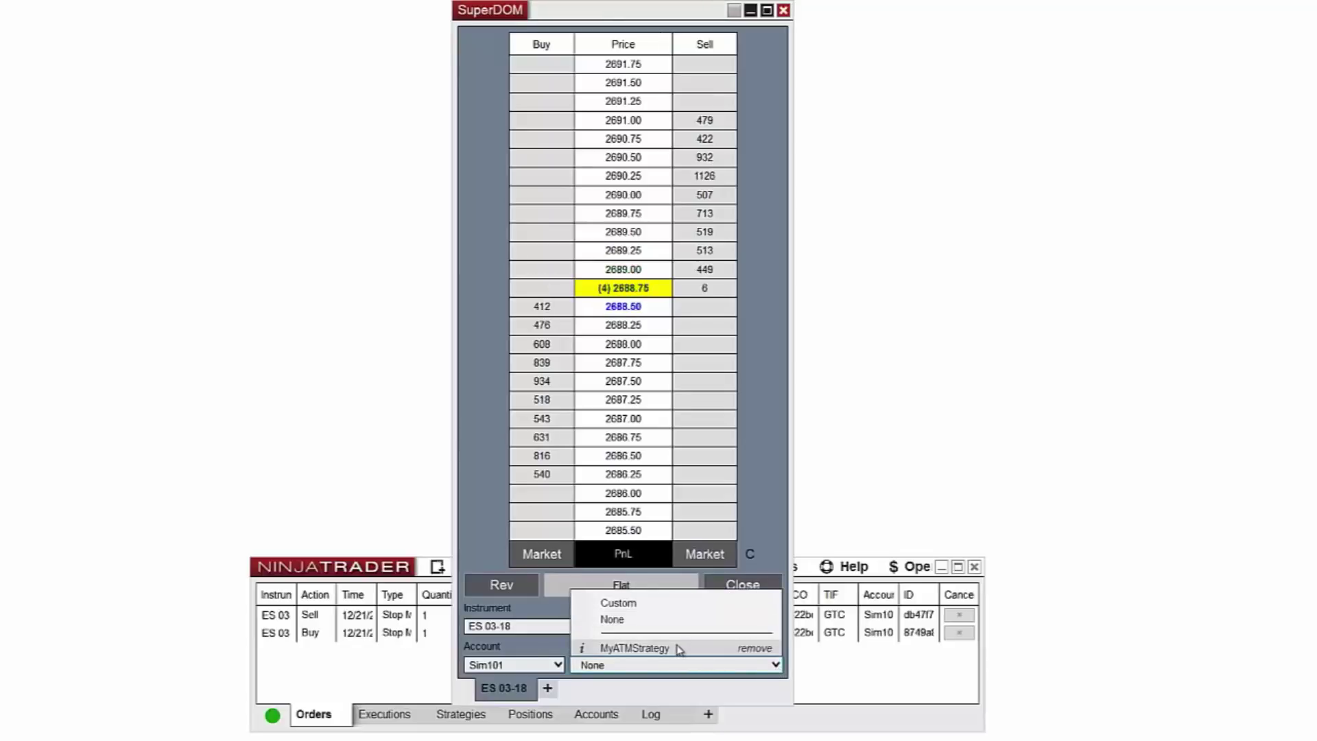
click(677, 648)
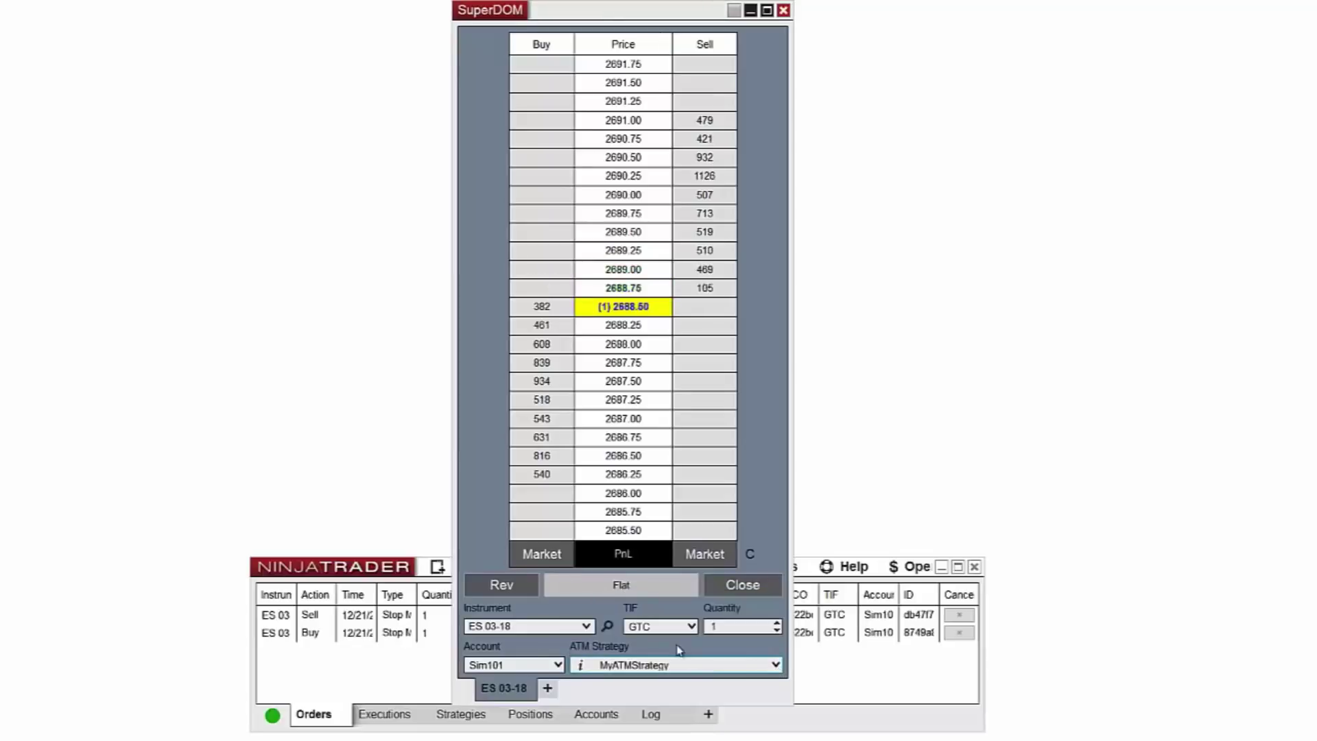
right_click(774, 366)
click(815, 413)
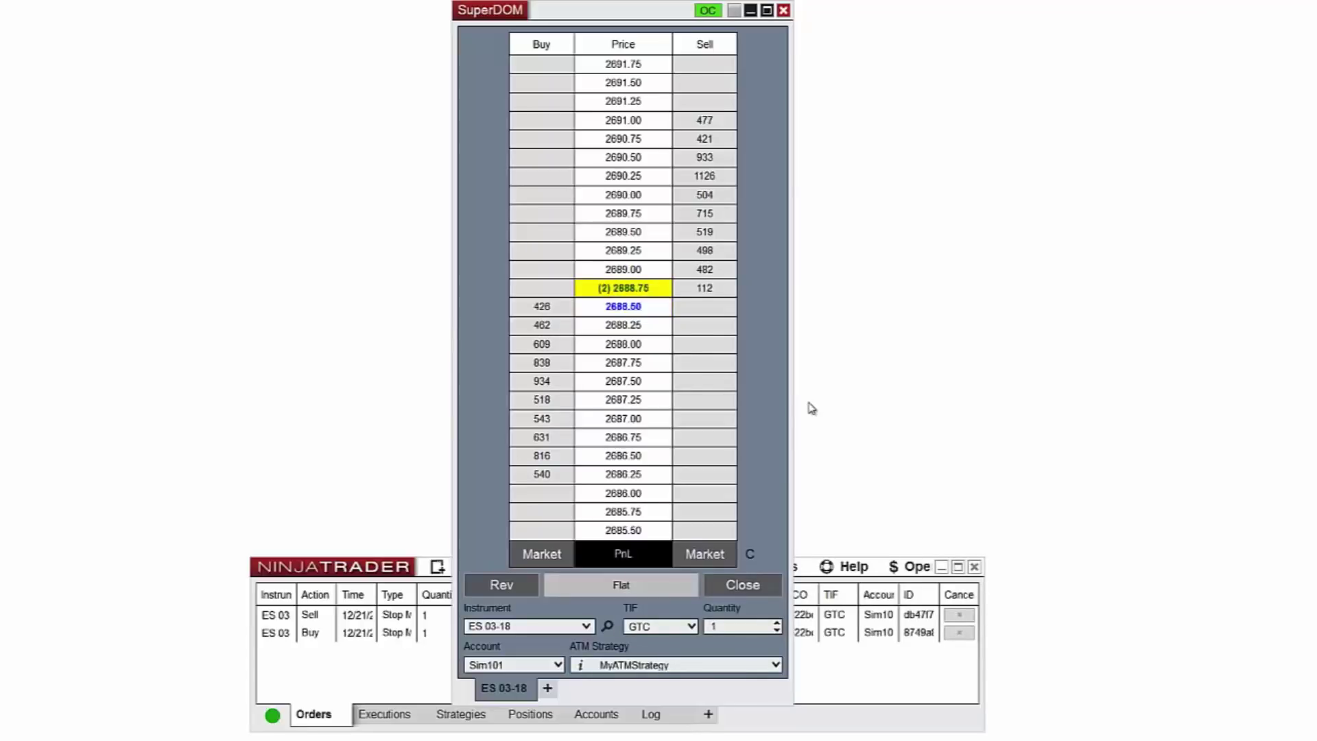
Place and confirm a buy stop at 2689.75 and a sell stop at 2688.00 under MyATMStrategy
click(564, 218)
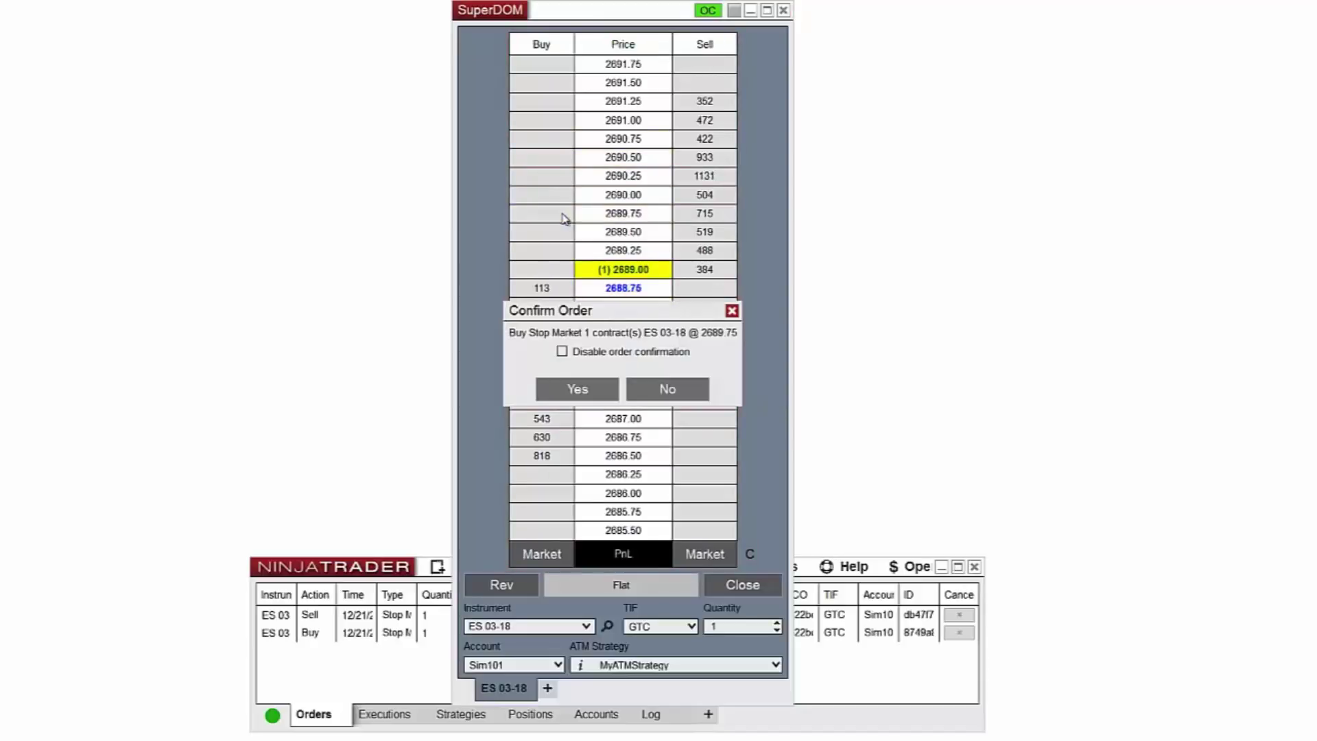
click(595, 394)
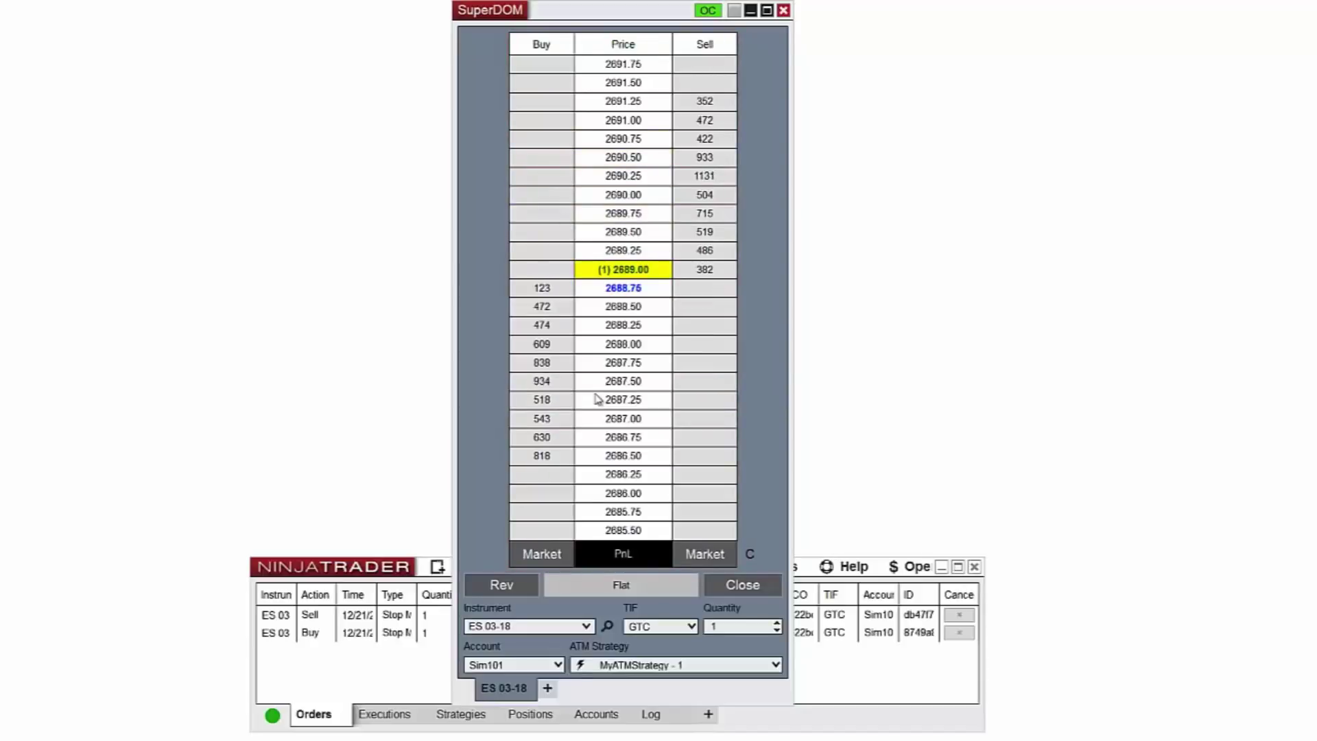
click(775, 664)
click(679, 647)
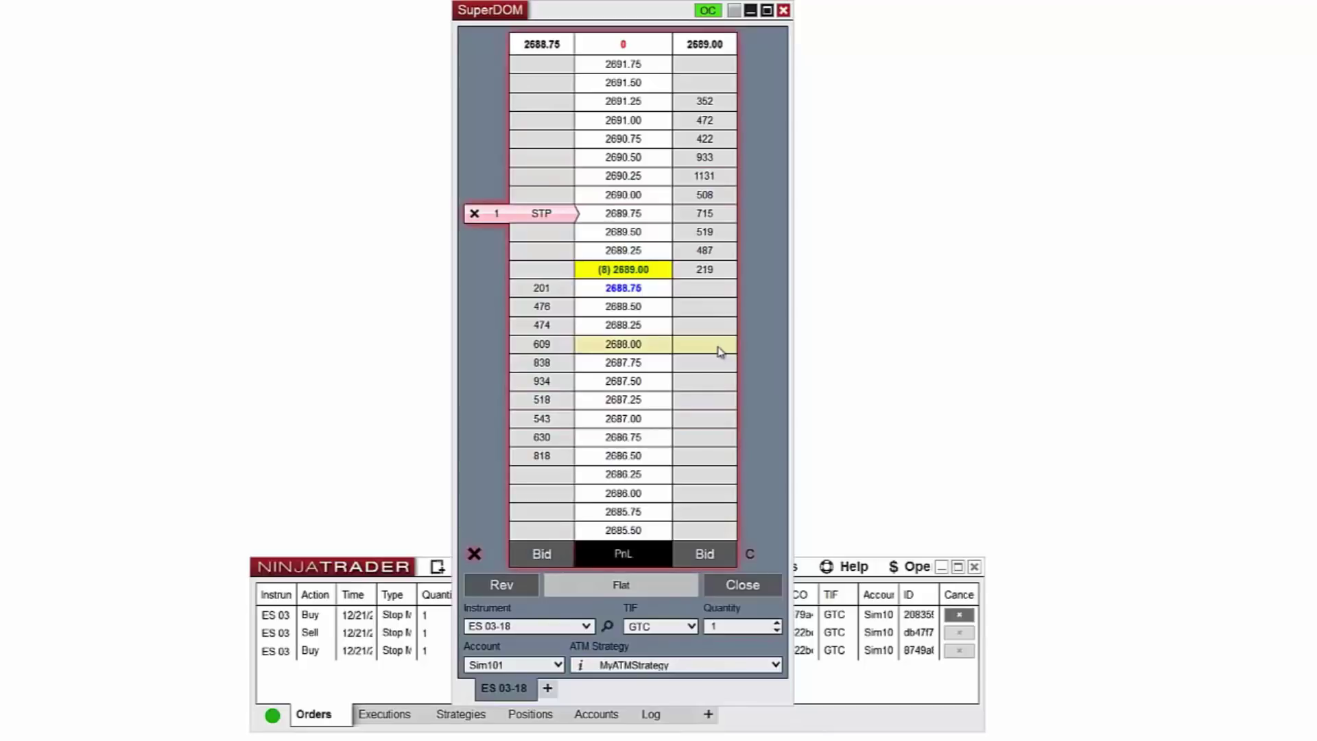
click(720, 346)
click(578, 391)
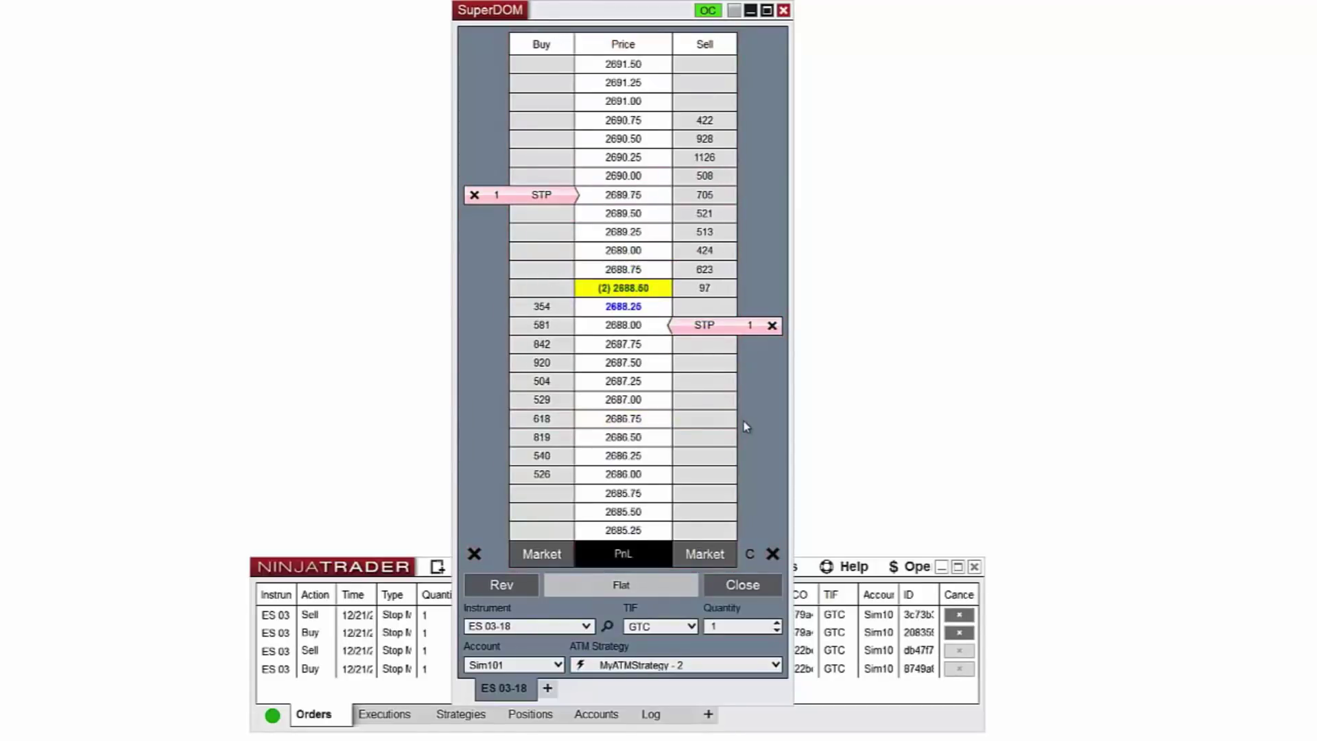
Uncheck OCO Order in the SuperDOM menu so the green OC badge disappears
right_click(762, 176)
click(803, 228)
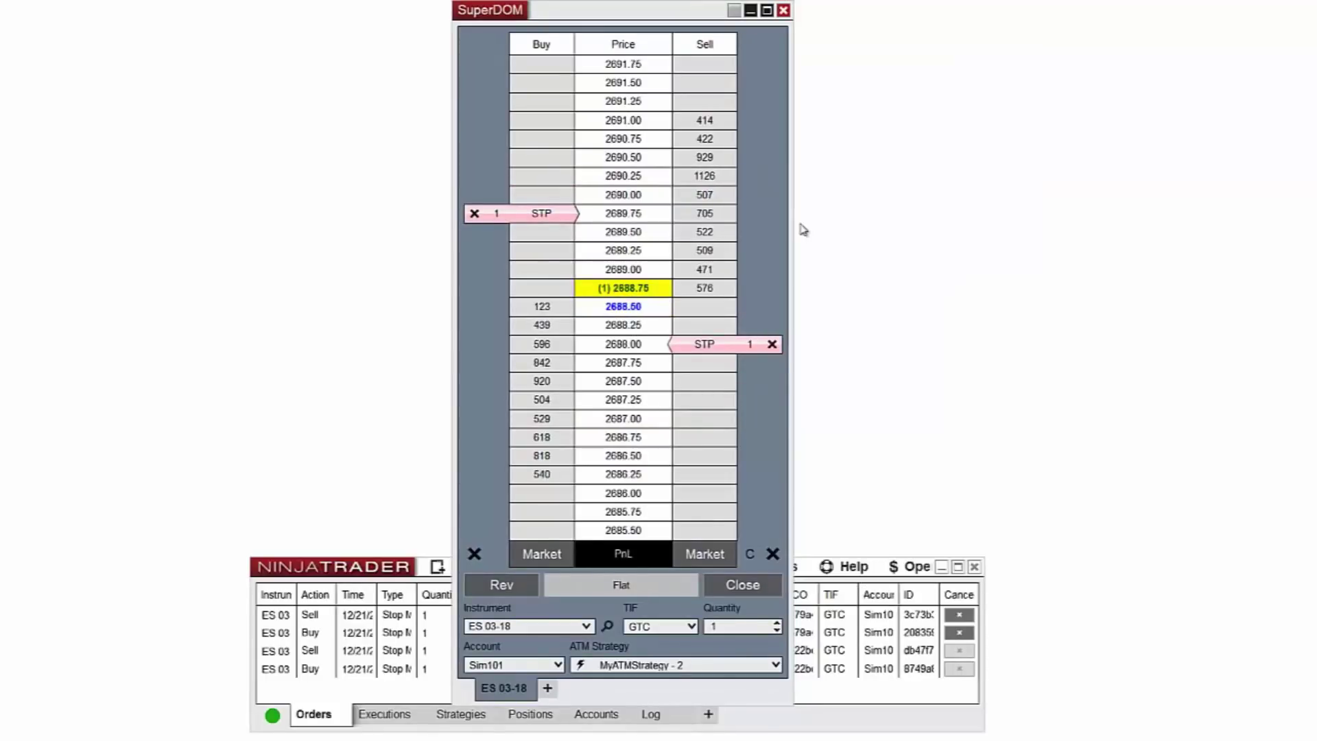